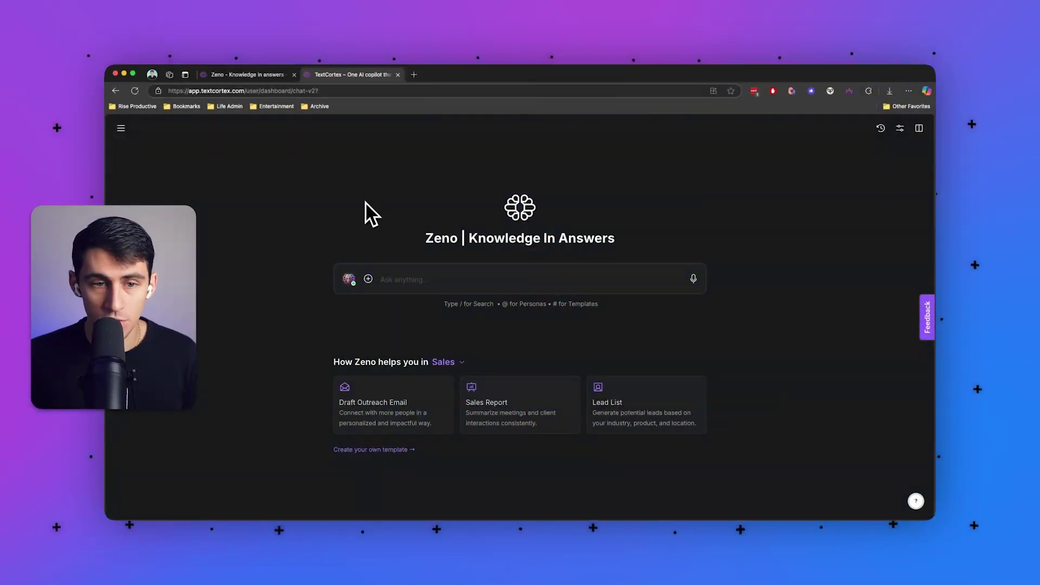
# Switch the template category to Marketing and start a chat from 'Recycle Social Posts to Blog'
pyautogui.click(444, 362)
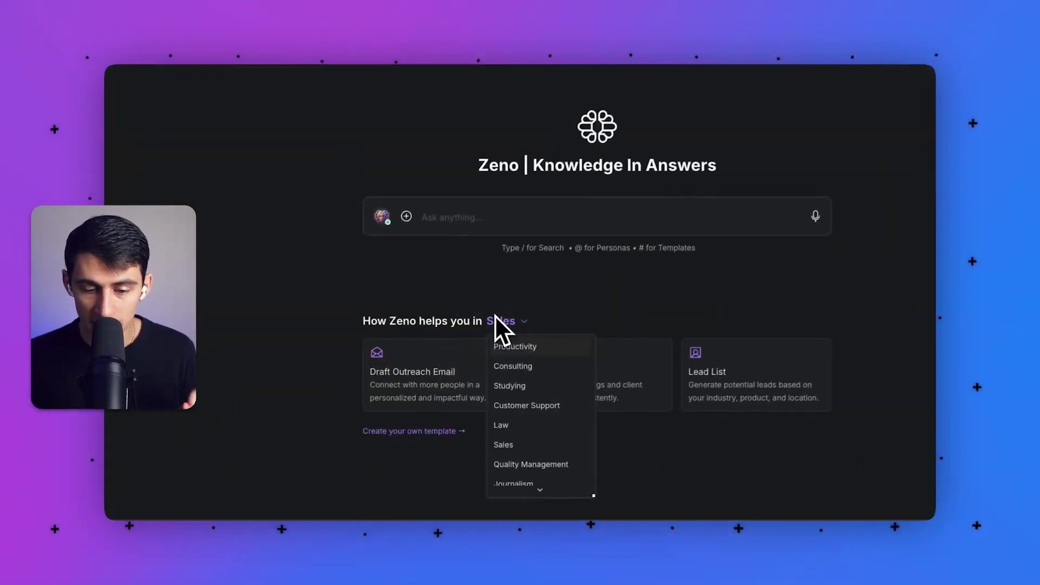
pyautogui.scroll(-2, 481, 415)
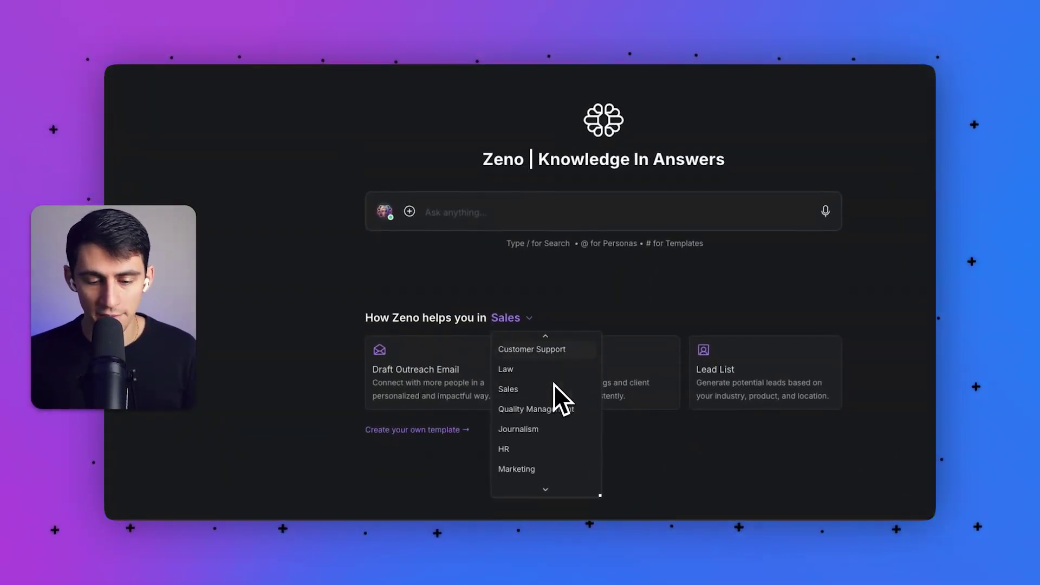
pyautogui.scroll(-1, 554, 384)
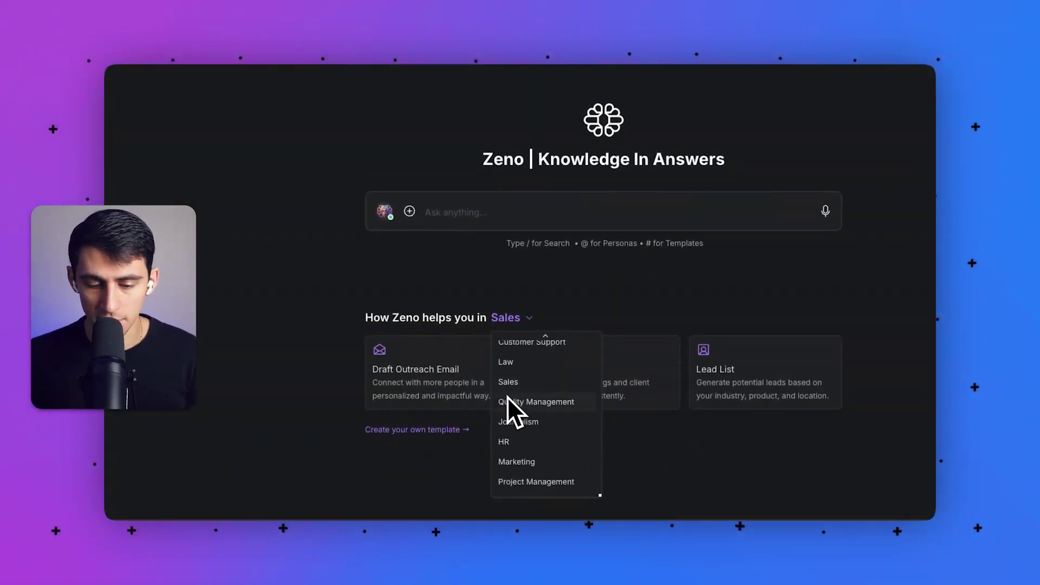
pyautogui.click(302, 430)
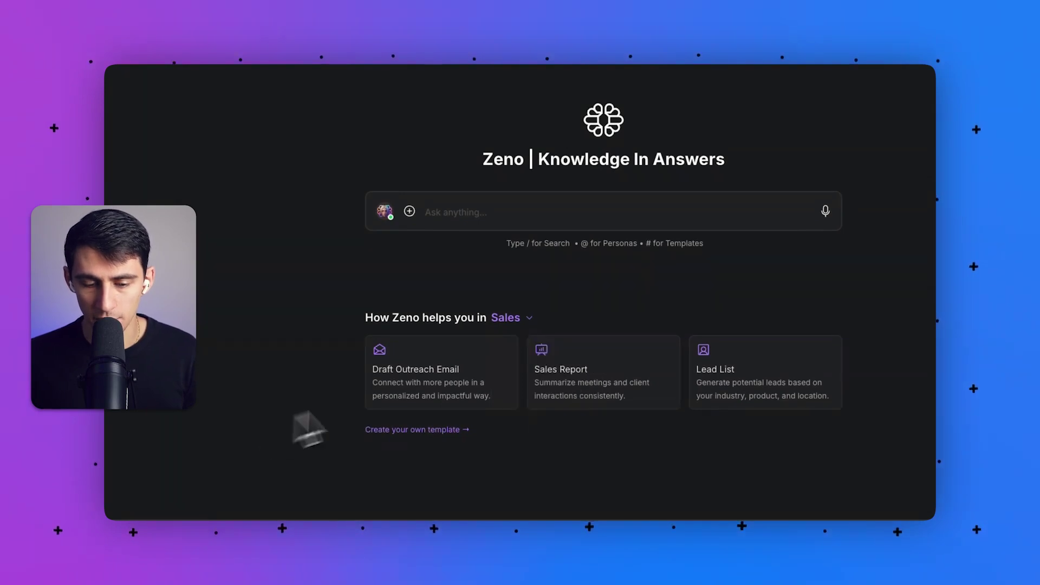
pyautogui.click(518, 318)
pyautogui.scroll(-3, 562, 390)
pyautogui.click(528, 462)
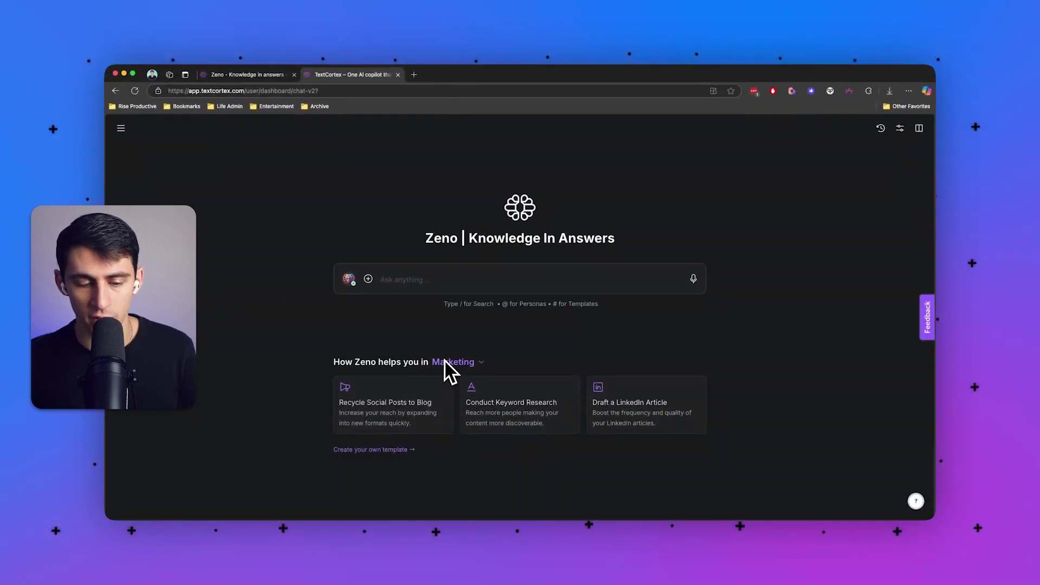
pyautogui.click(386, 420)
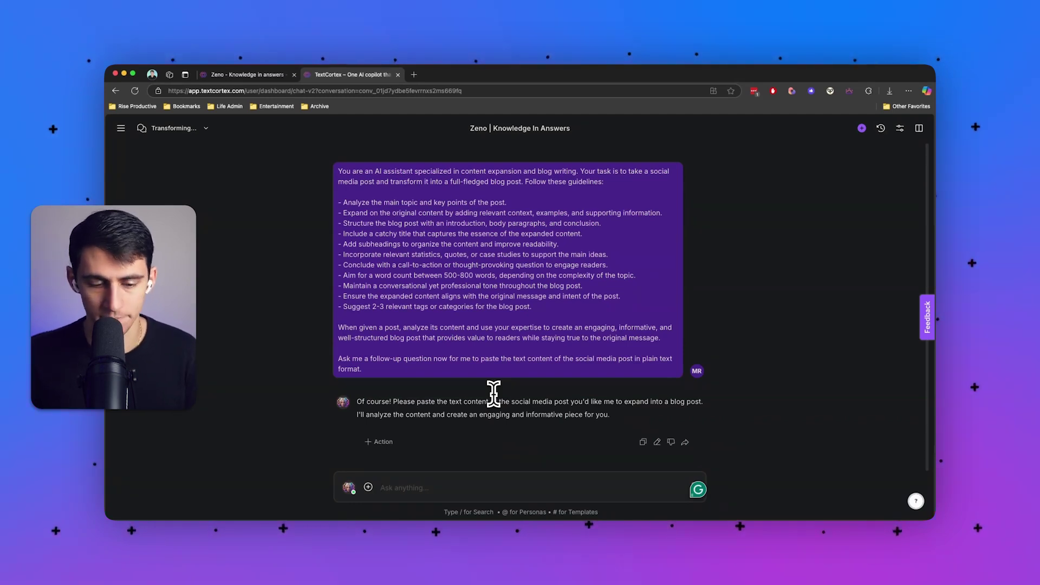
# Ask Zeno for similarly formatted prompts turning a blog post into a threaded tweet and a long LinkedIn article
pyautogui.write('you t')
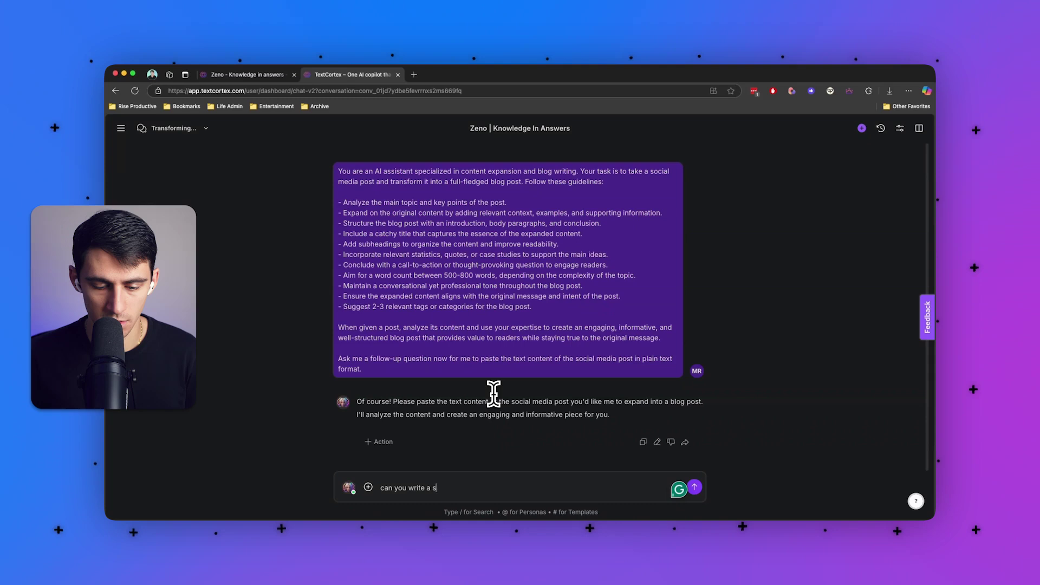
pyautogui.write('rite a similarly formatted propmt for')
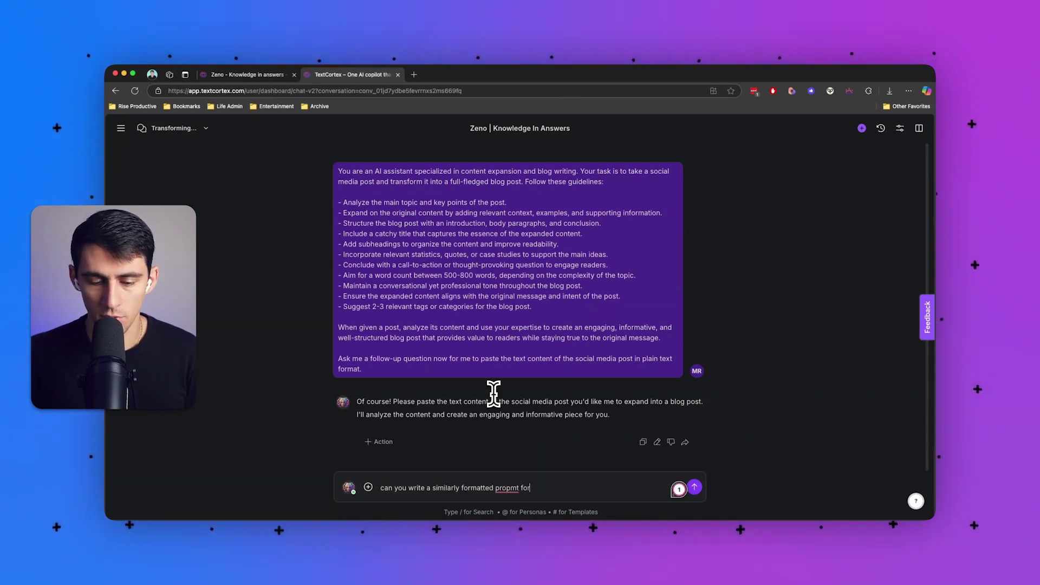
pyautogui.write('e who would want to turn a bl')
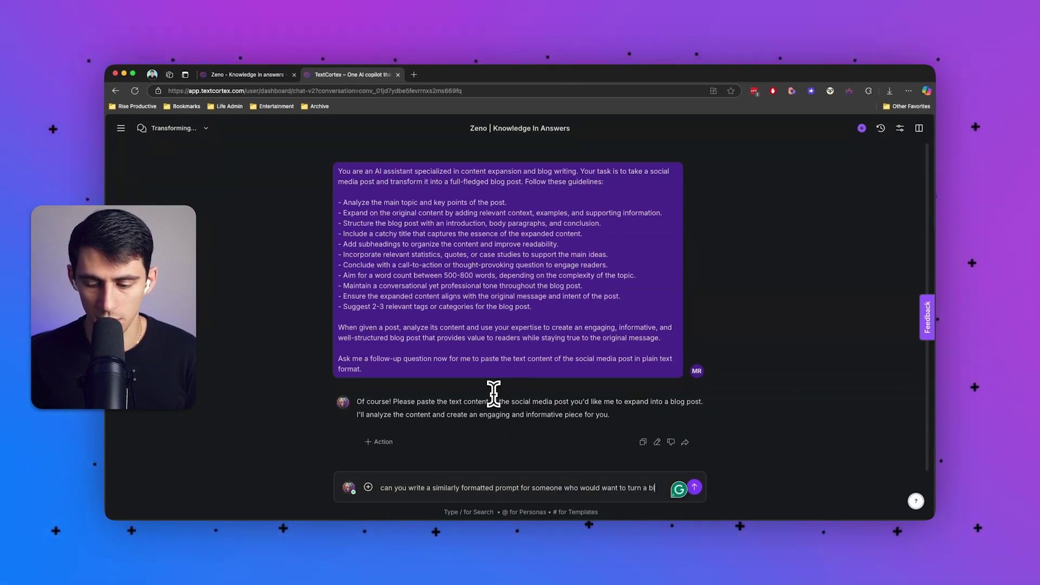
pyautogui.write('og post into a')
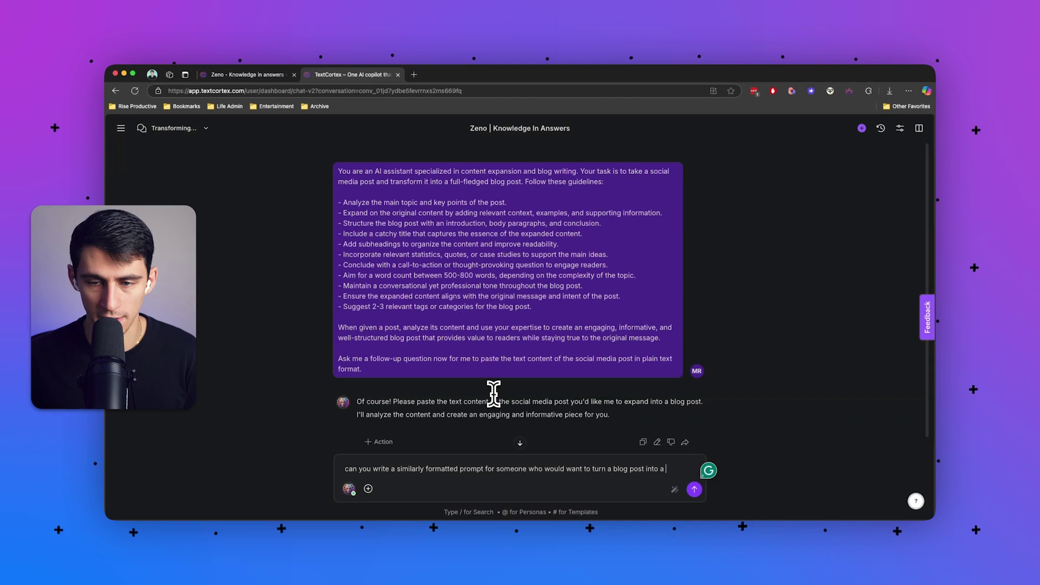
pyautogui.write(' threaded t')
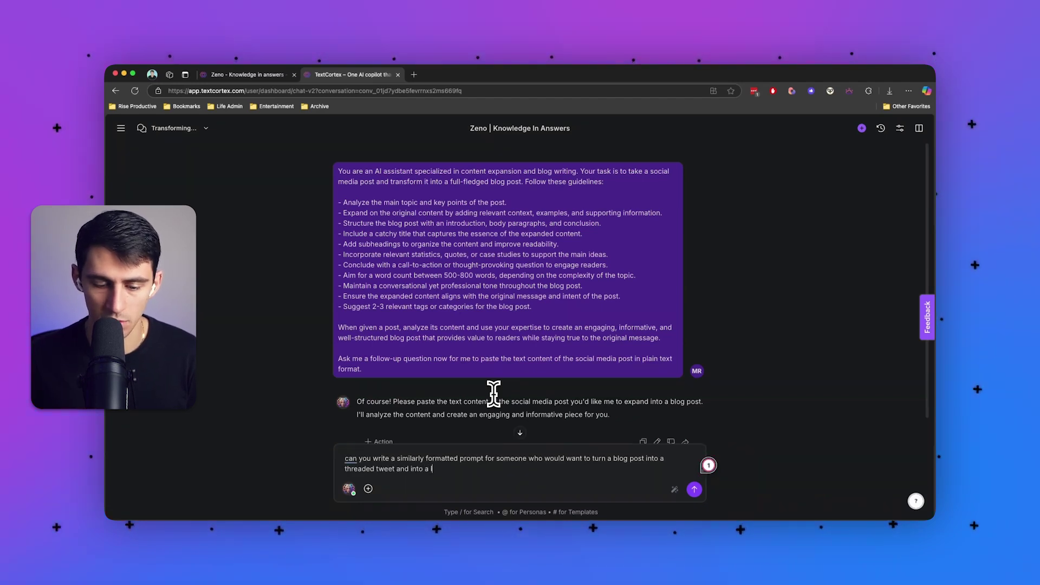
pyautogui.write('weet and into a long linkedin article?')
# Send the request for new prompts and look over the returned tweet-thread prompt
pyautogui.press('Return')
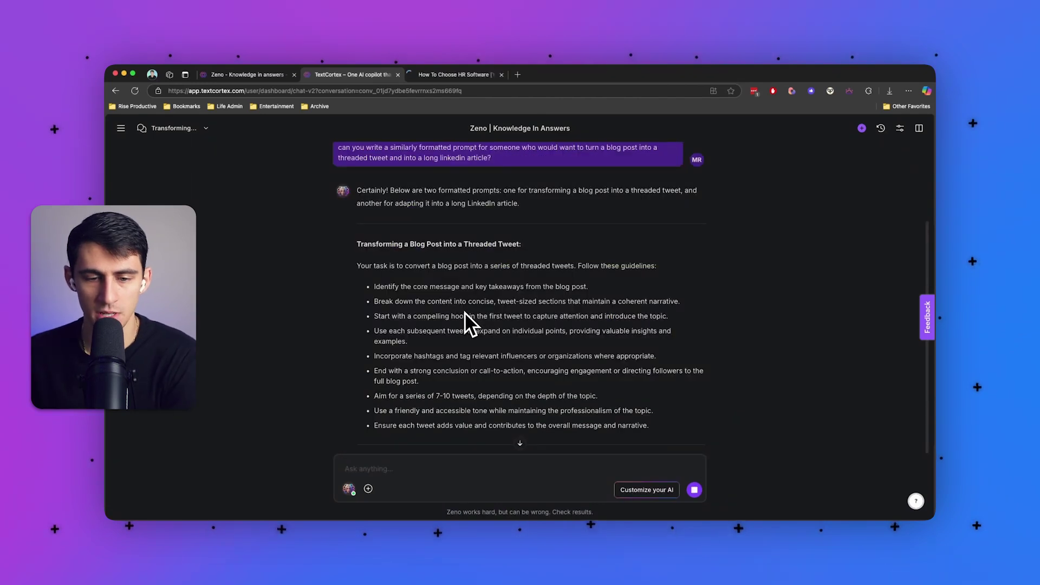
pyautogui.moveTo(362, 245); pyautogui.dragTo(564, 315)
pyautogui.click(596, 317)
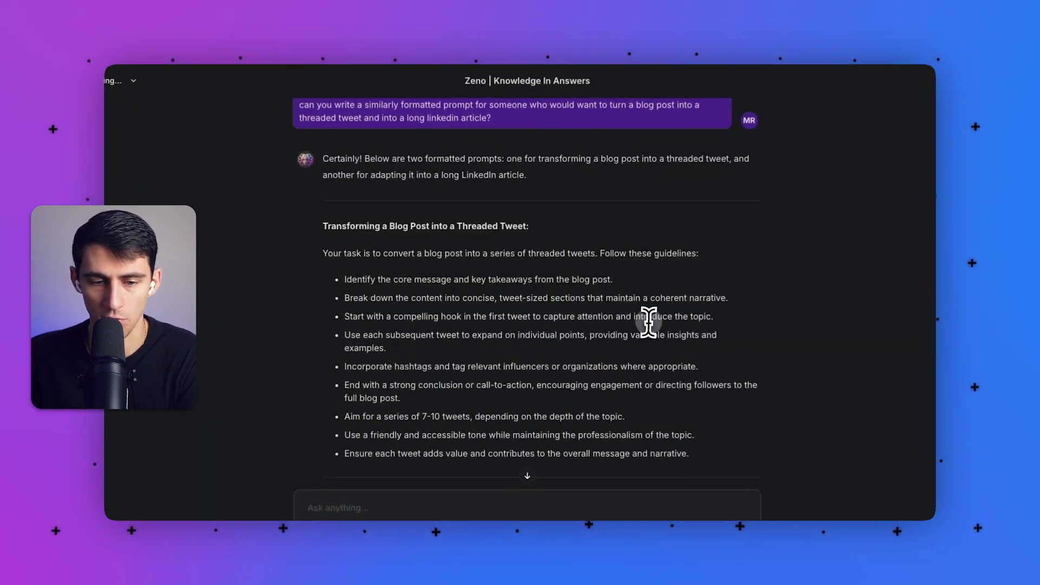
pyautogui.scroll(-2, 454, 264)
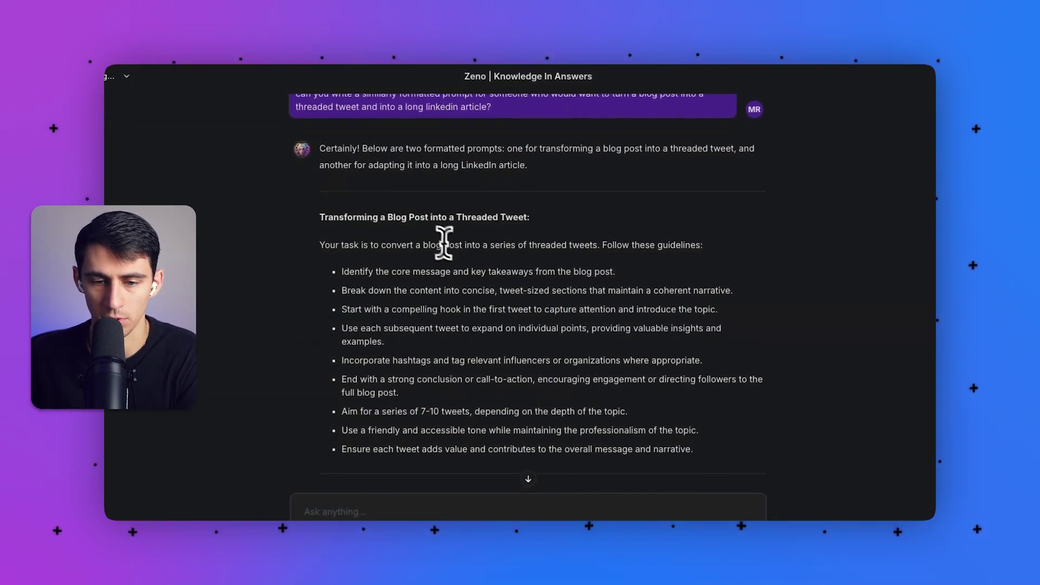
pyautogui.scroll(-4, 444, 244)
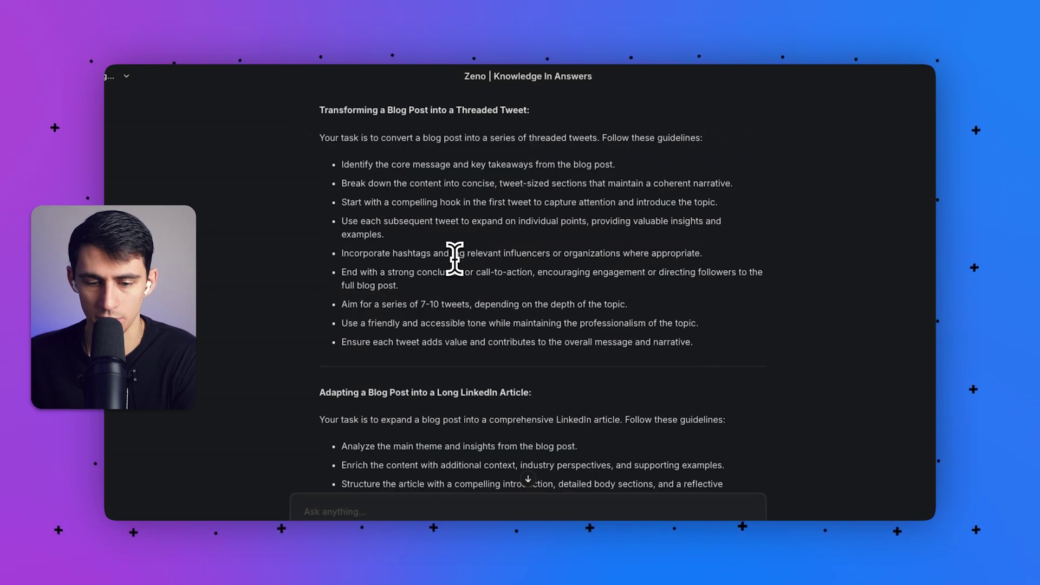
# Copy the tweet-thread guidelines into the message box
pyautogui.moveTo(319, 145); pyautogui.dragTo(680, 340)
pyautogui.click(321, 145)
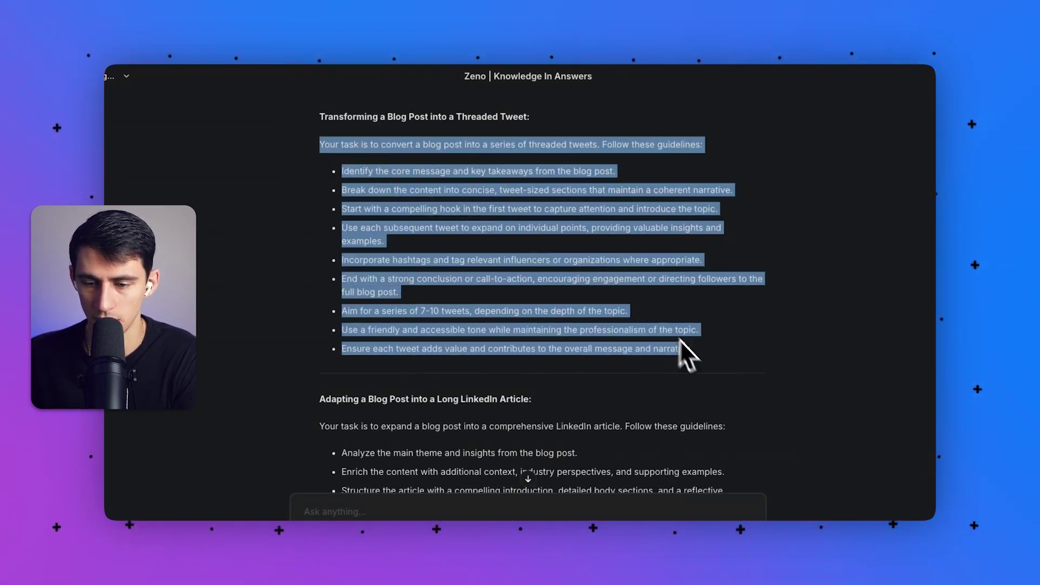
pyautogui.hotkey('ctrl', 'c')
pyautogui.click(379, 485)
pyautogui.hotkey('ctrl', 'v')
pyautogui.scroll(-3, 413, 477)
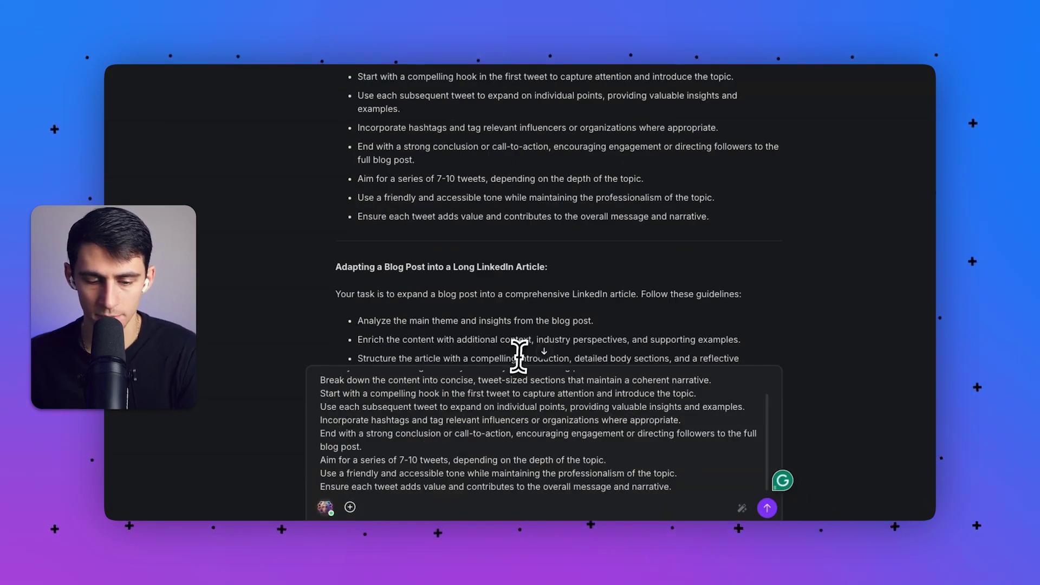
pyautogui.scroll(3, 522, 396)
# Check the HR software blog post, then add the line 'Here is the blog topic' below the guidelines
pyautogui.press('super+Tab')
pyautogui.scroll(-2, 588, 290)
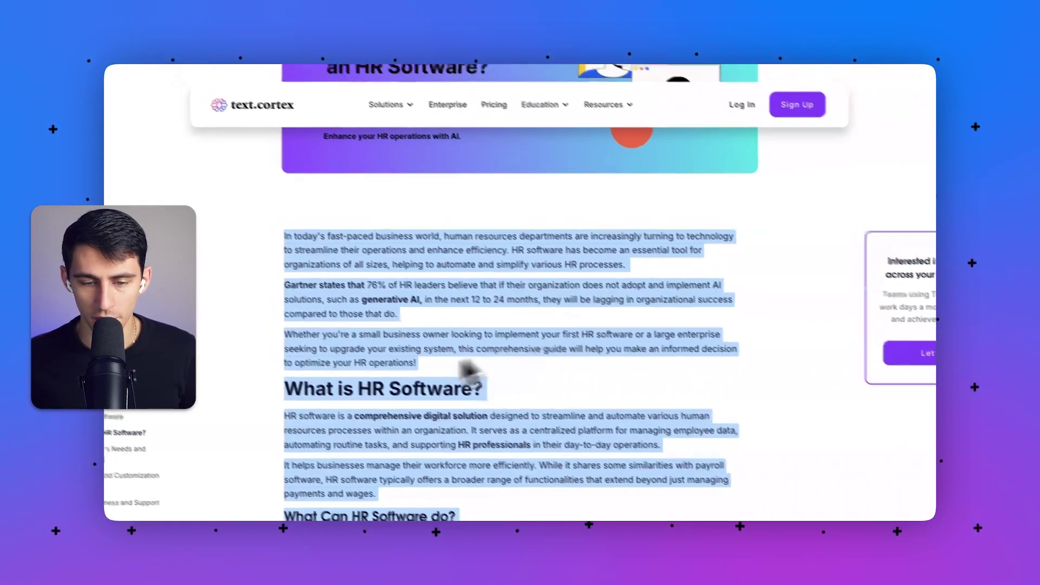
pyautogui.scroll(8, 483, 365)
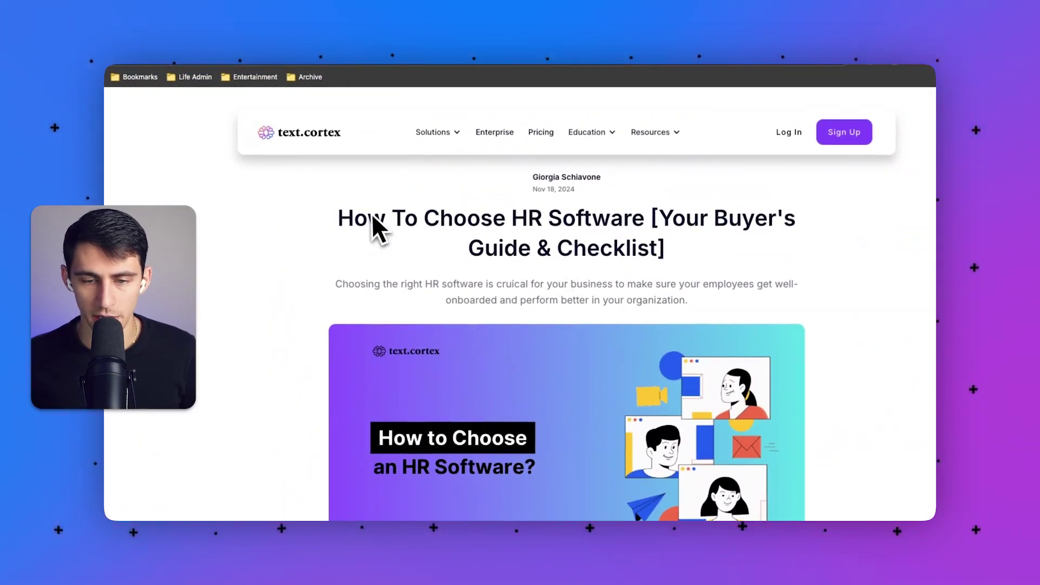
pyautogui.press('super+Tab')
pyautogui.hotkey('shift', 'Return')
pyautogui.hotkey('shift', 'Return')
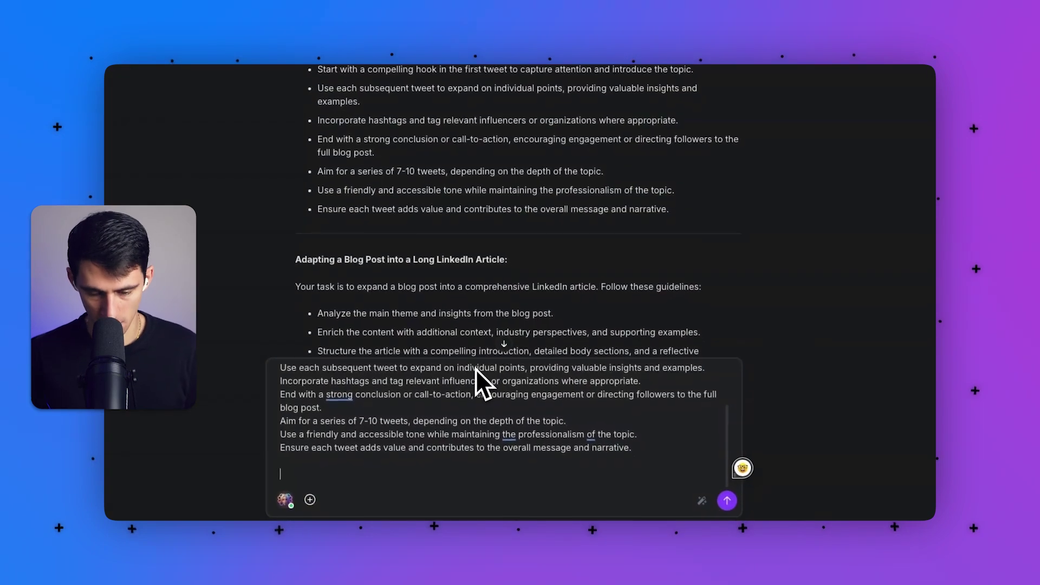
pyautogui.write("Here is the blog topic below: In today's fast-paced business world, human resources departments are")
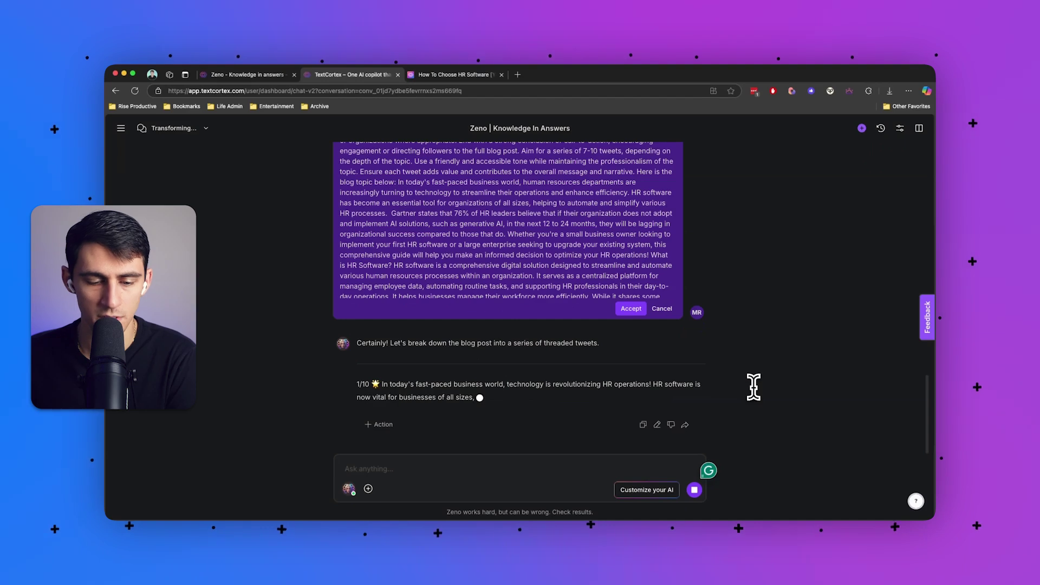
# Accept the revised message, then select the full HR software article text and return to Zeno
pyautogui.click(631, 274)
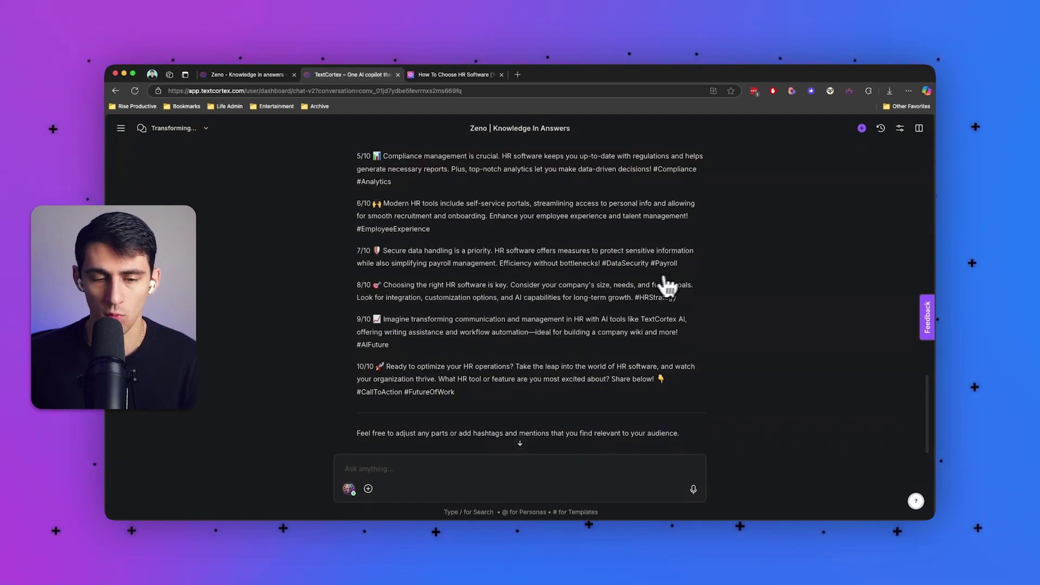
pyautogui.click(439, 76)
pyautogui.press('super+a')
pyautogui.scroll(-15, 655, 293)
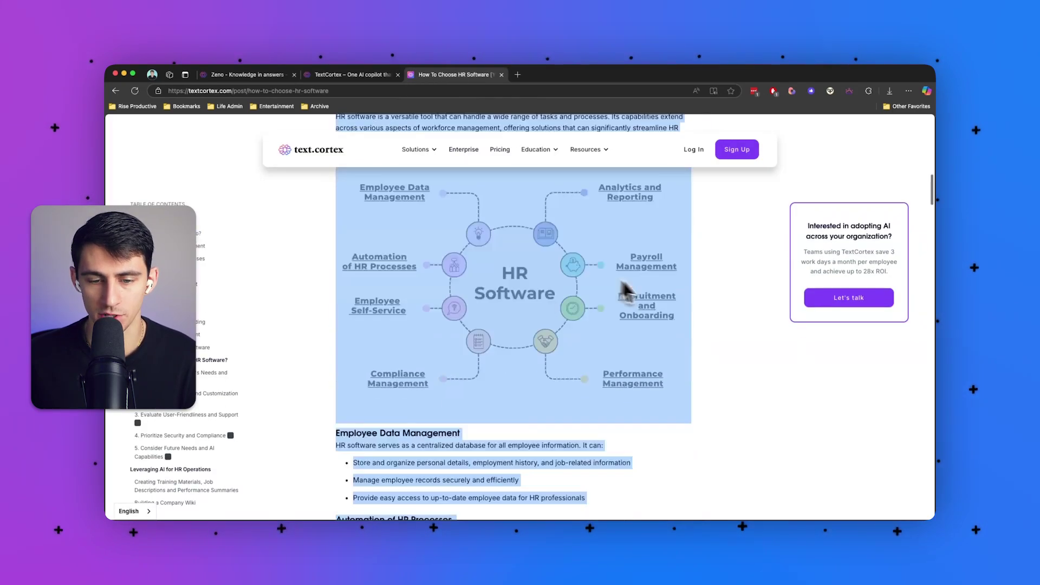
pyautogui.hotkey('ctrl', 'shift', 'Tab')
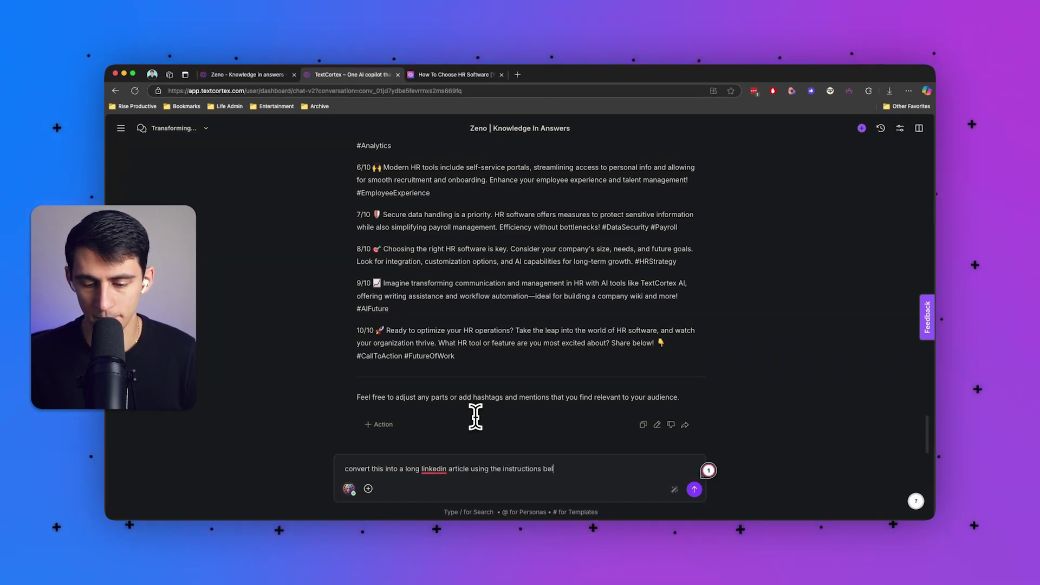
# Complete the LinkedIn article request with the copied LinkedIn article guidelines and send it
pyautogui.write('ow:')
pyautogui.hotkey('shift', 'Return')
pyautogui.scroll(15, 476, 401)
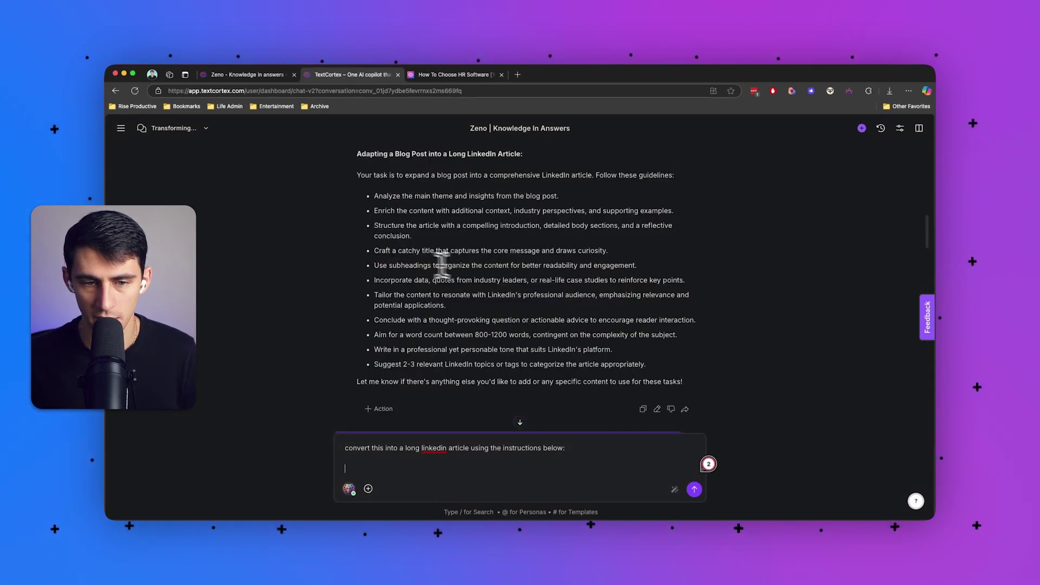
pyautogui.moveTo(355, 175); pyautogui.dragTo(697, 383)
pyautogui.hotkey('ctrl', 'c')
pyautogui.hotkey('ctrl', 'v')
pyautogui.press('Return')
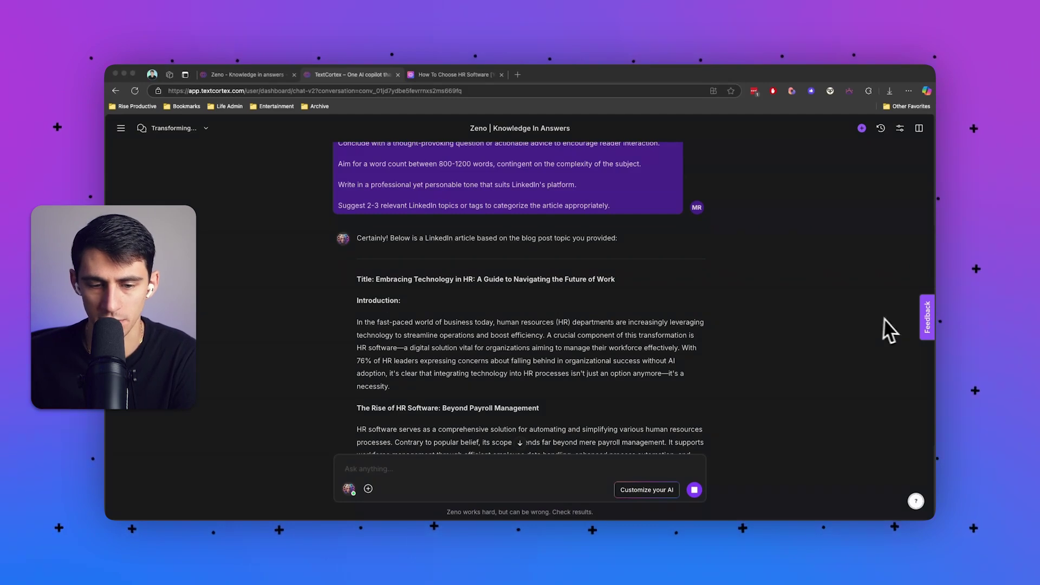
# Scroll through the generated LinkedIn article, then start asking for a short-form version of it
pyautogui.scroll(-4, 535, 313)
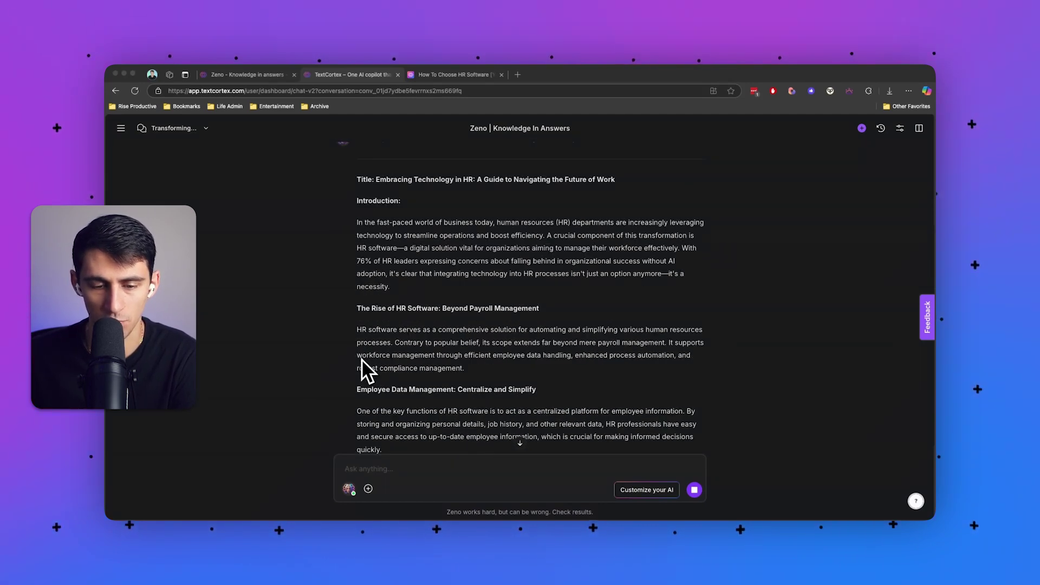
pyautogui.scroll(-1, 441, 372)
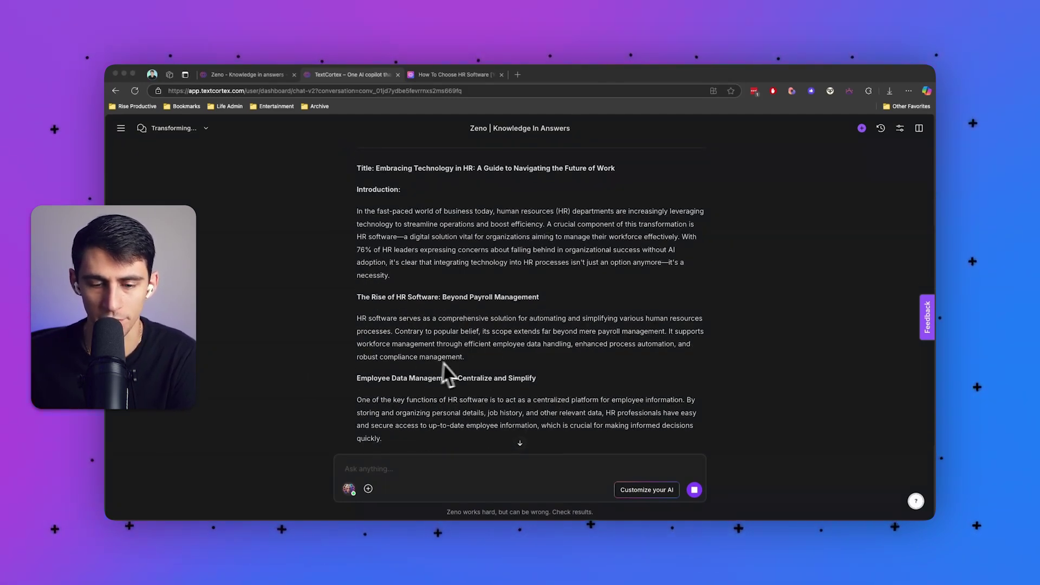
pyautogui.scroll(-10, 623, 367)
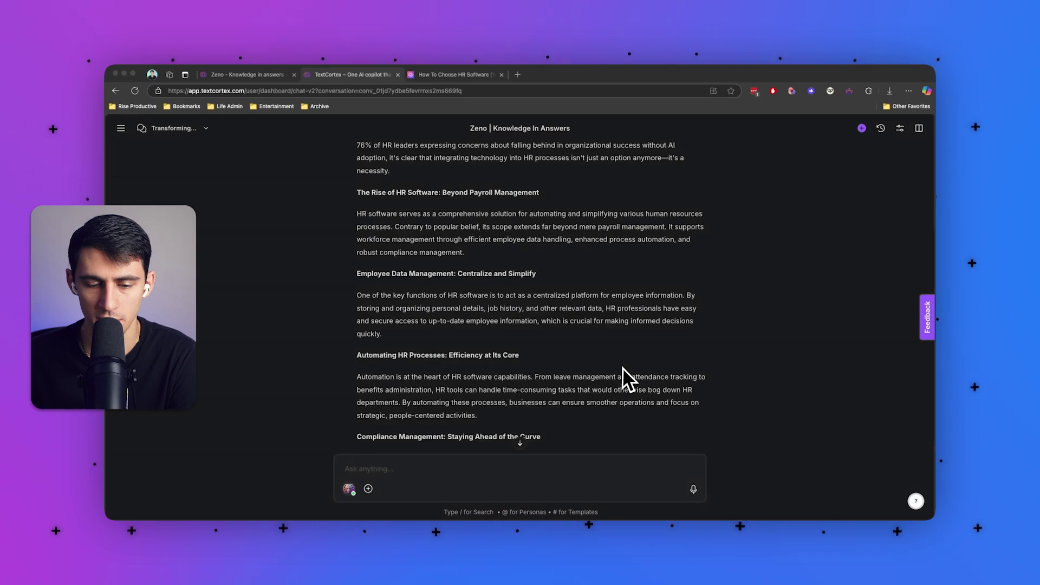
pyautogui.scroll(-8, 598, 353)
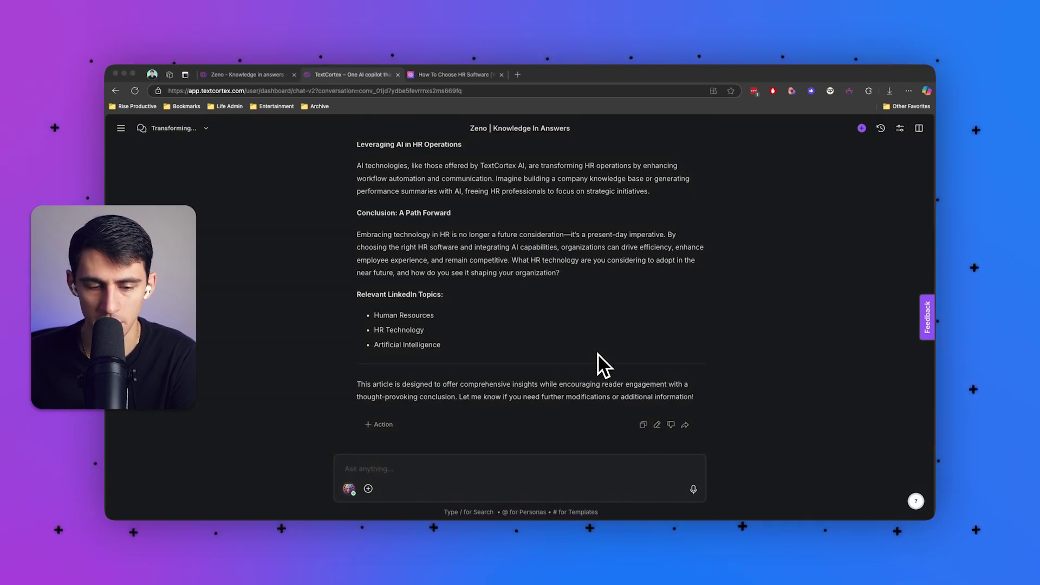
pyautogui.scroll(10, 714, 380)
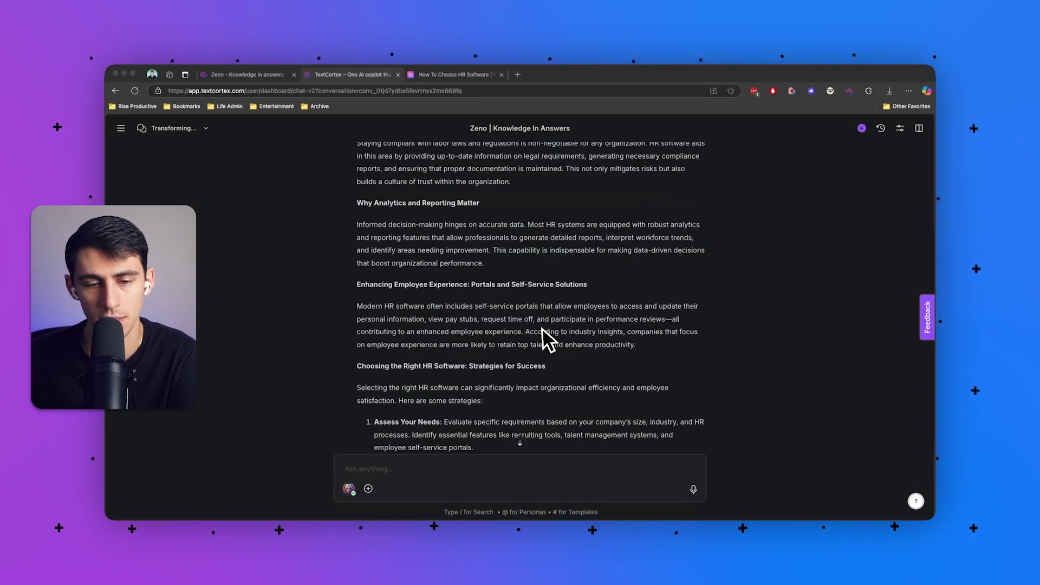
pyautogui.scroll(15, 531, 311)
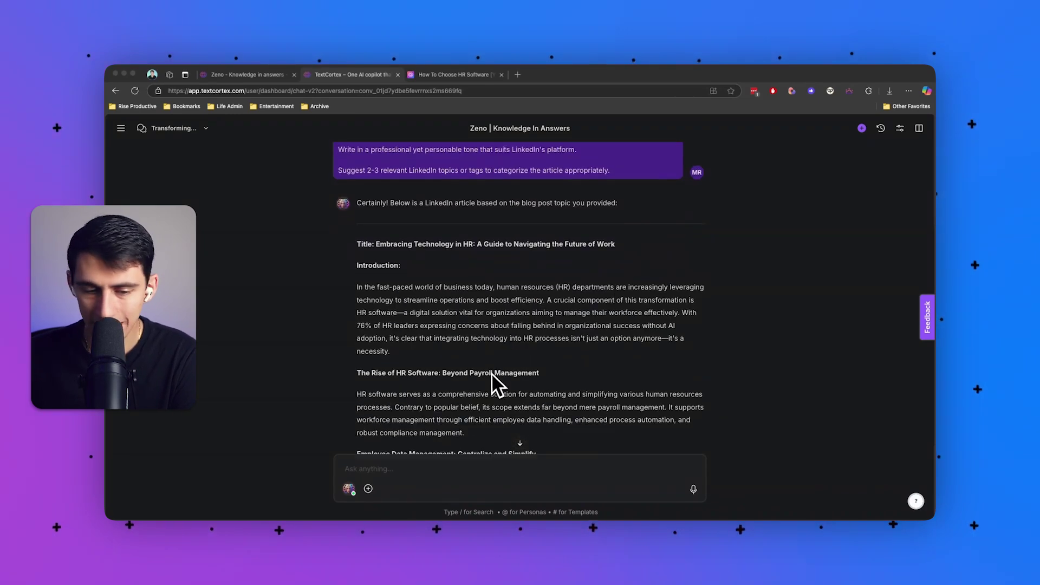
pyautogui.scroll(-4, 489, 375)
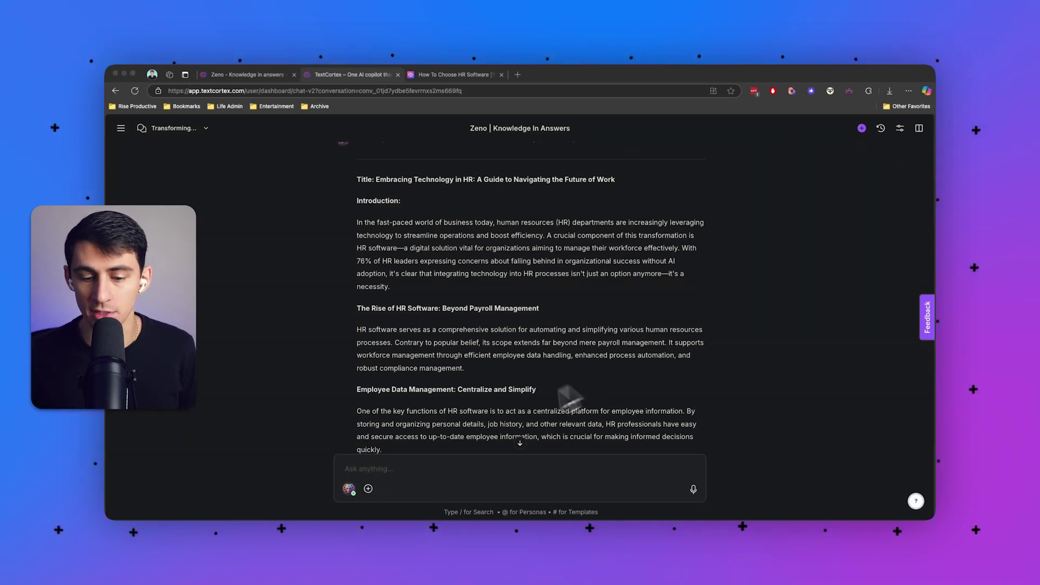
pyautogui.write('n')
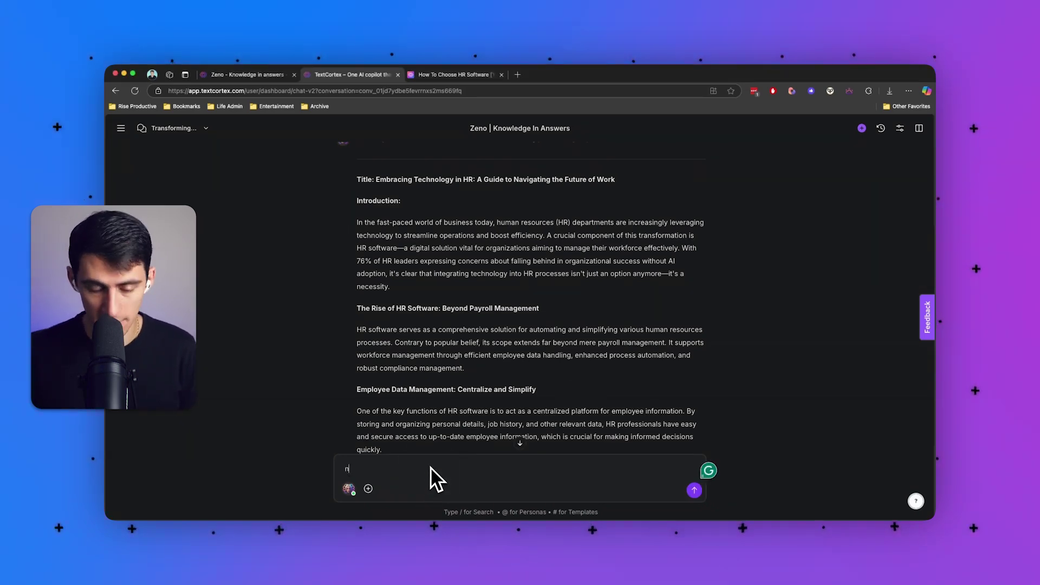
pyautogui.write('ow take this l')
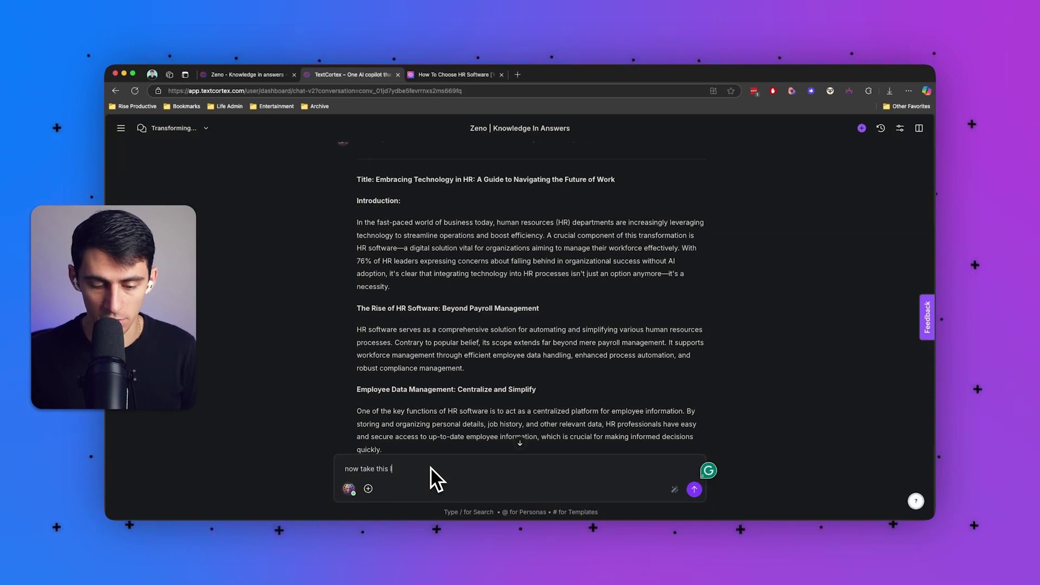
pyautogui.write('inkedin article and turn it into a short')
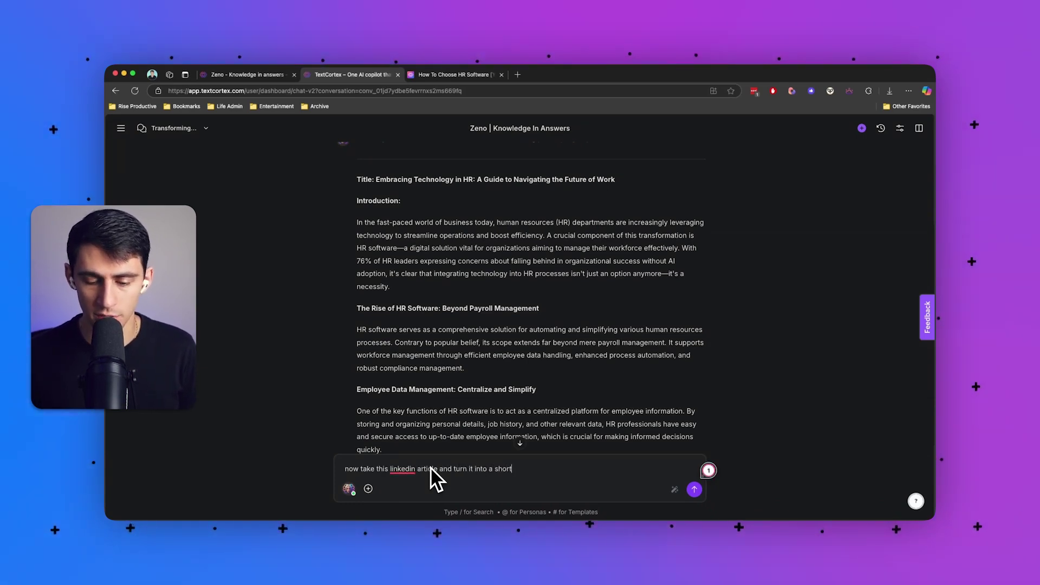
pyautogui.write(' form version of')
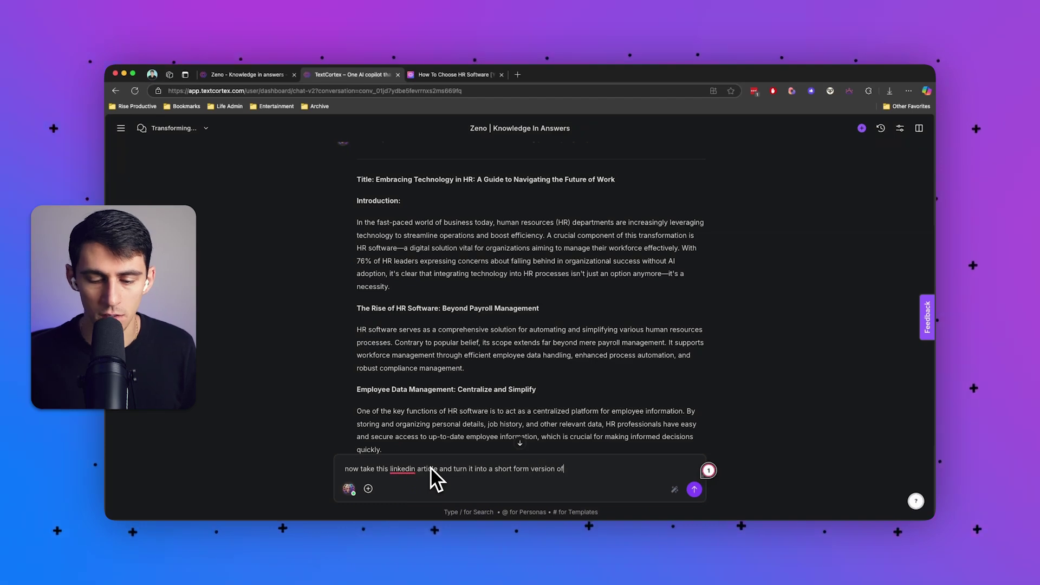
pyautogui.write(' the same art')
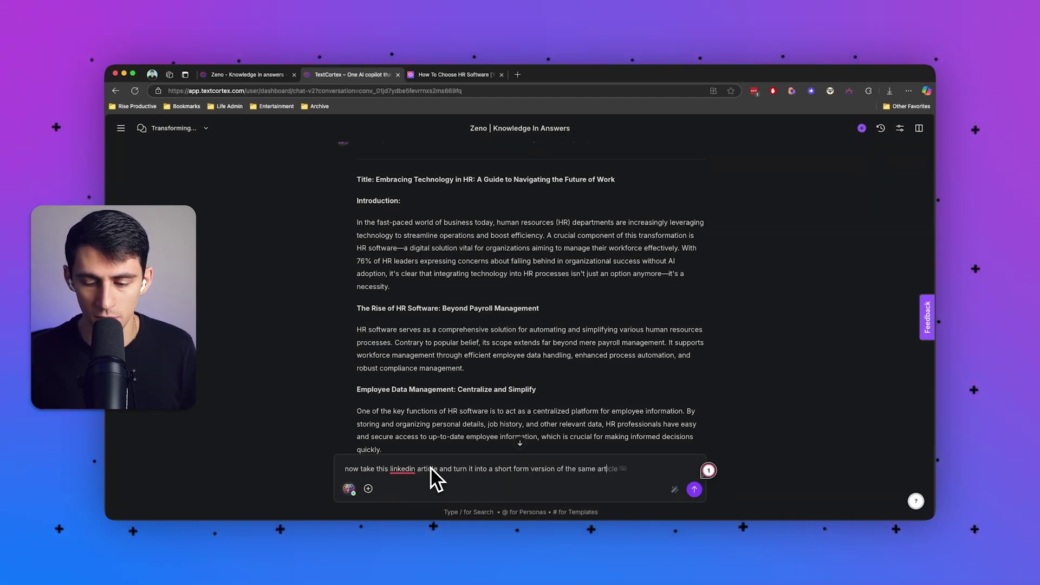
pyautogui.write('icle for a shorter linkedin')
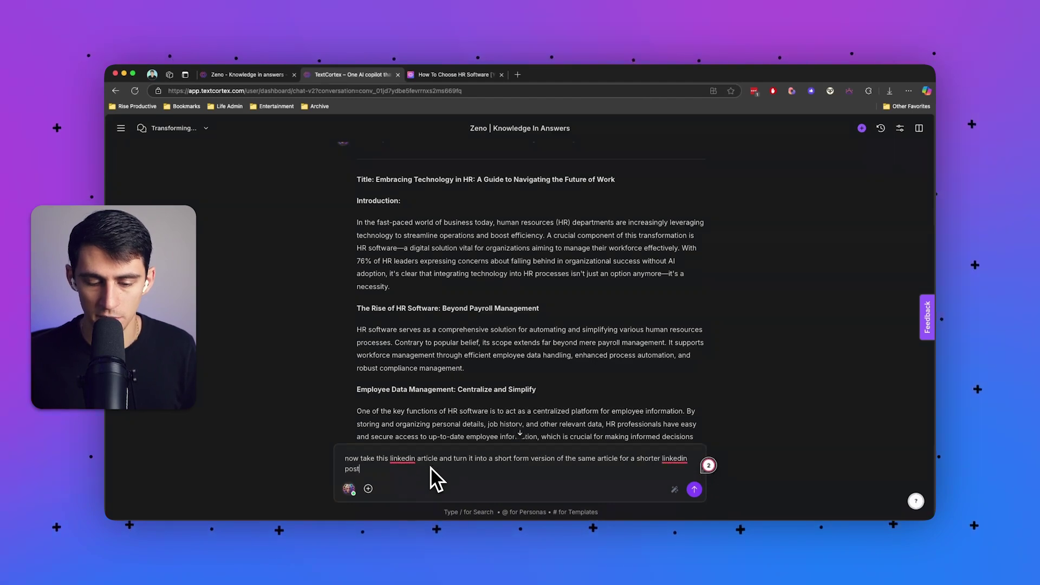
# Send the short-form request and review the condensed 'Embracing Technology in HR: A Quick Guide' post
pyautogui.press('Return')
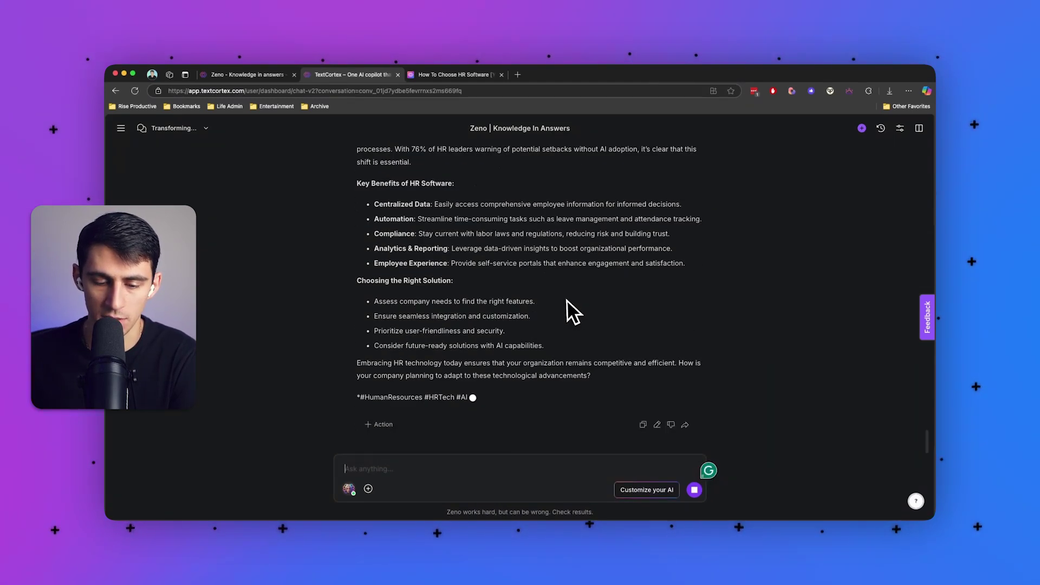
pyautogui.scroll(1, 412, 236)
pyautogui.scroll(1, 368, 193)
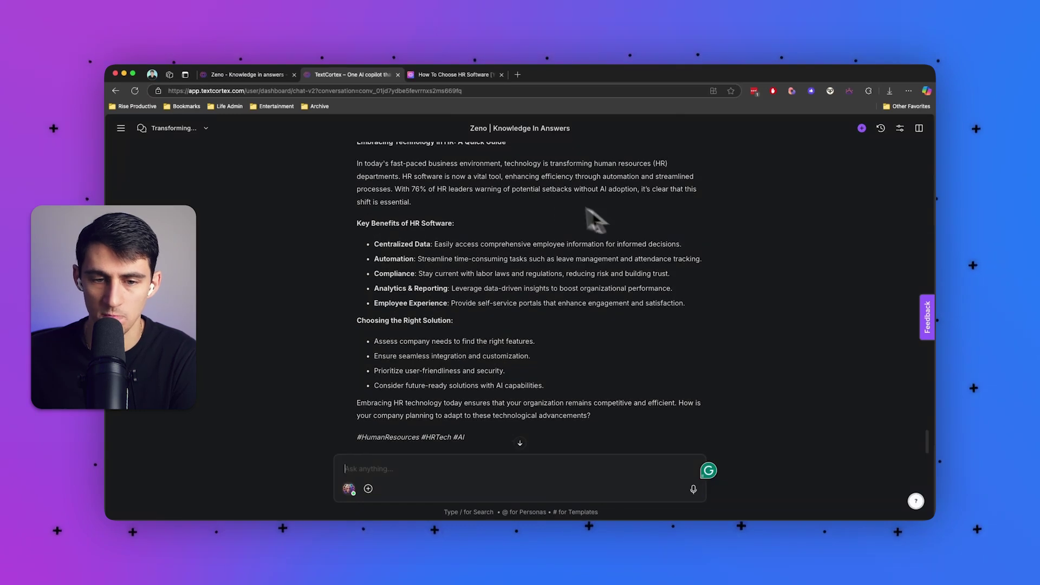
pyautogui.scroll(-3, 558, 276)
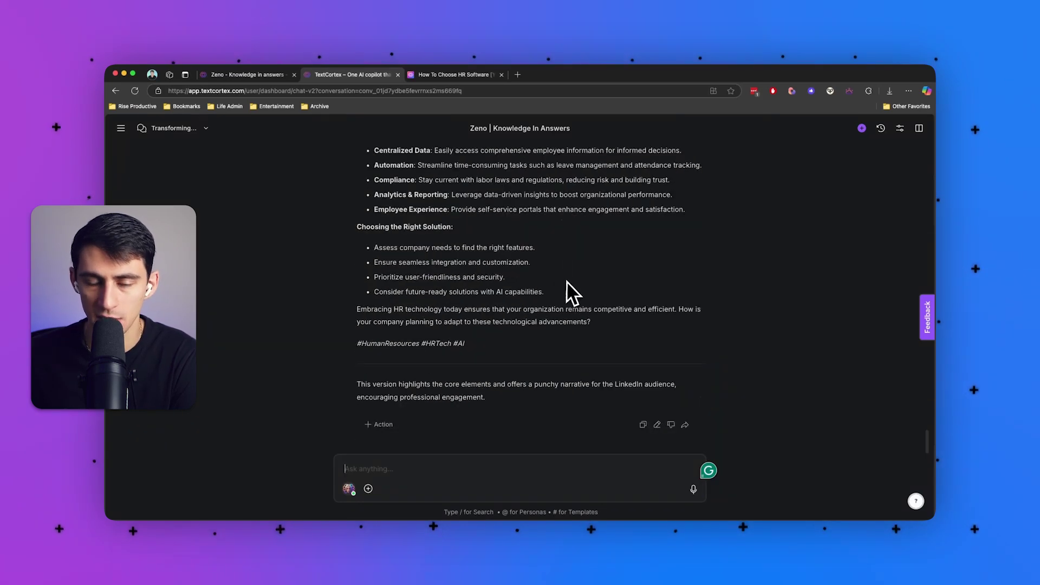
pyautogui.scroll(2, 575, 282)
pyautogui.scroll(-2, 576, 283)
pyautogui.scroll(1, 466, 325)
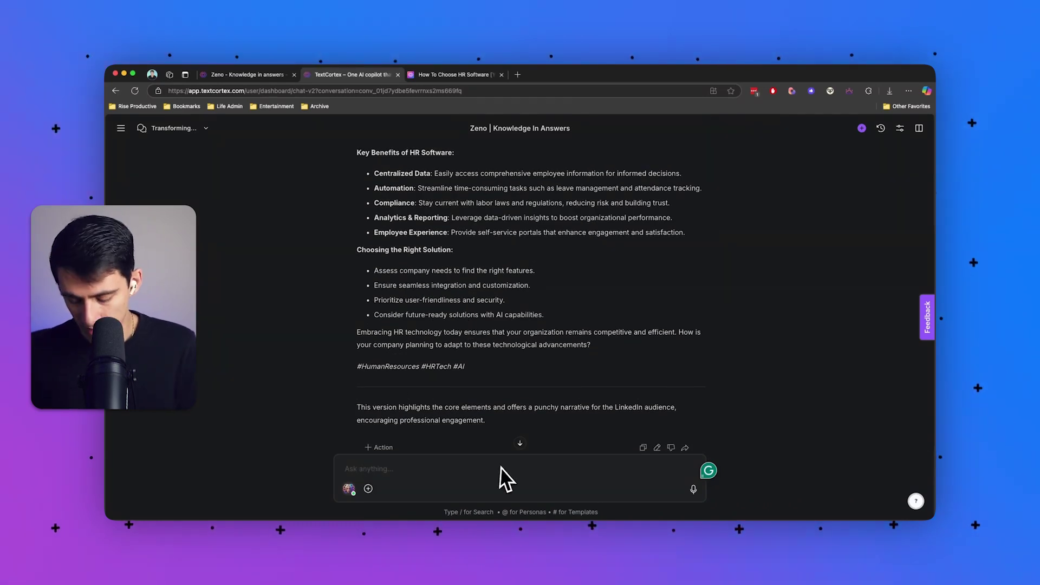
pyautogui.write('@')
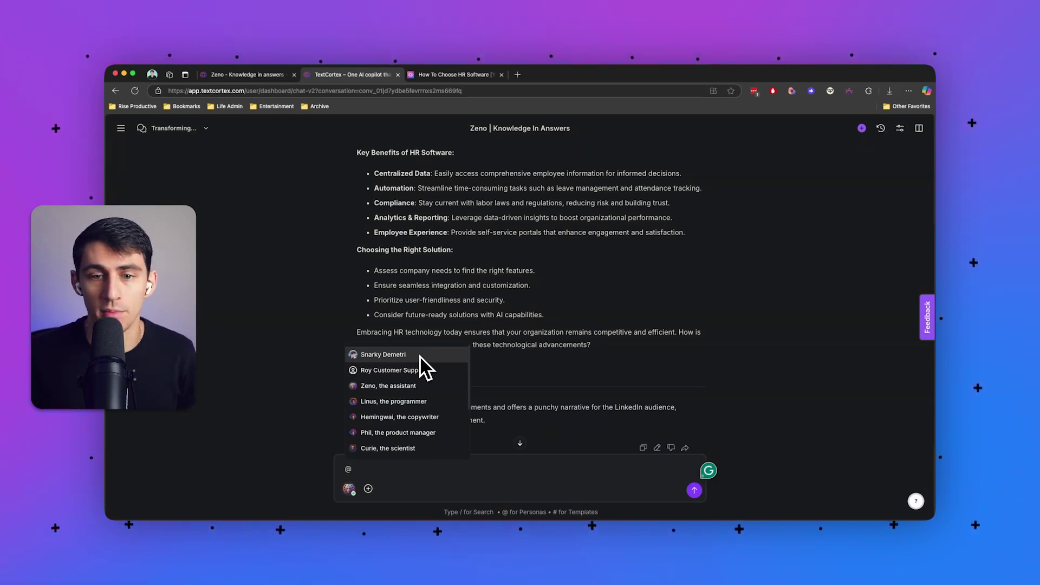
pyautogui.press('BackSpace')
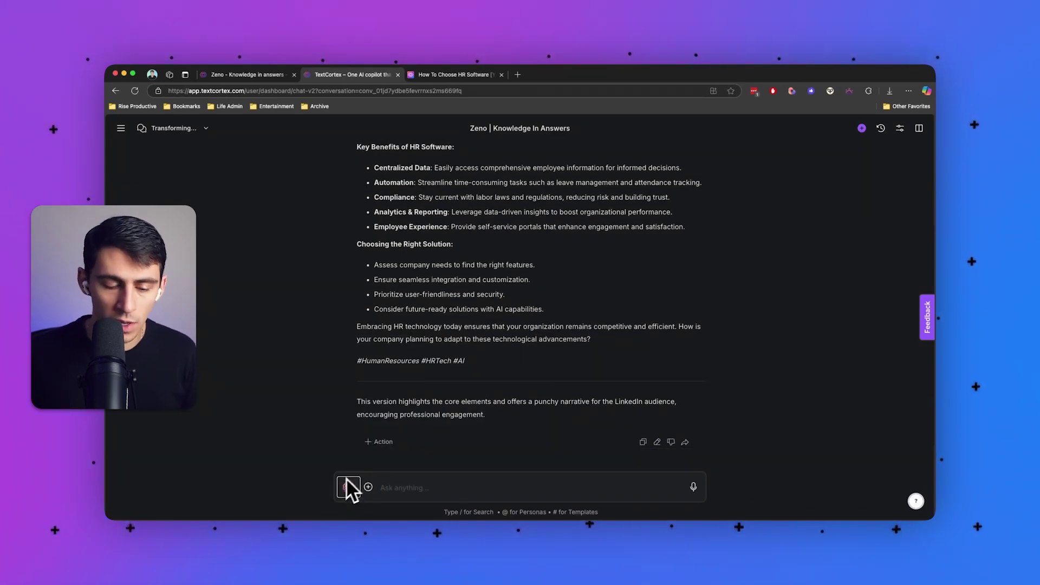
# Open the input bar's tools menu and reveal the Search sources: Internet, Wikipedia, Scholar, News
pyautogui.click(347, 485)
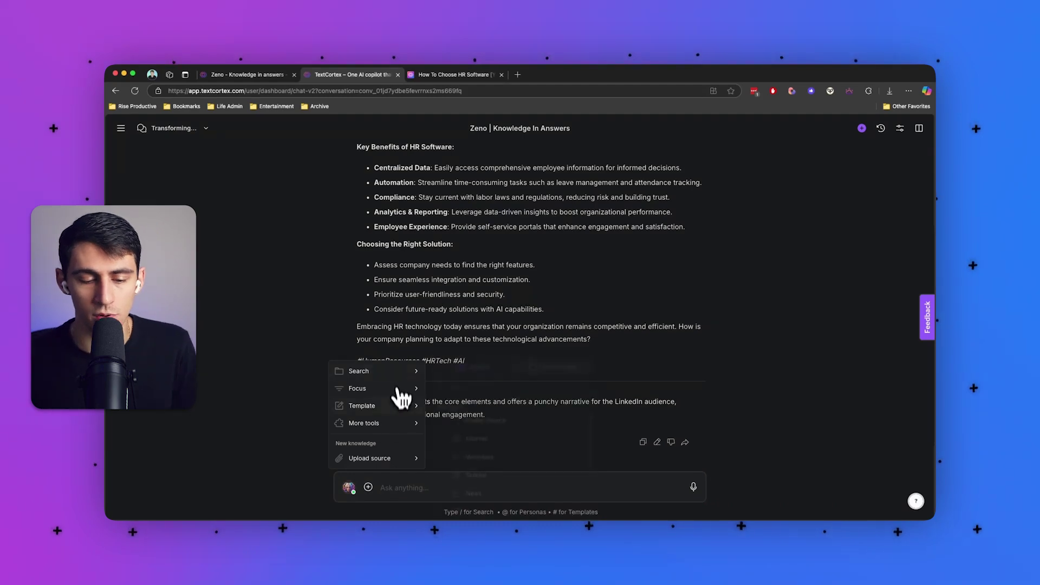
pyautogui.moveTo(402, 407)
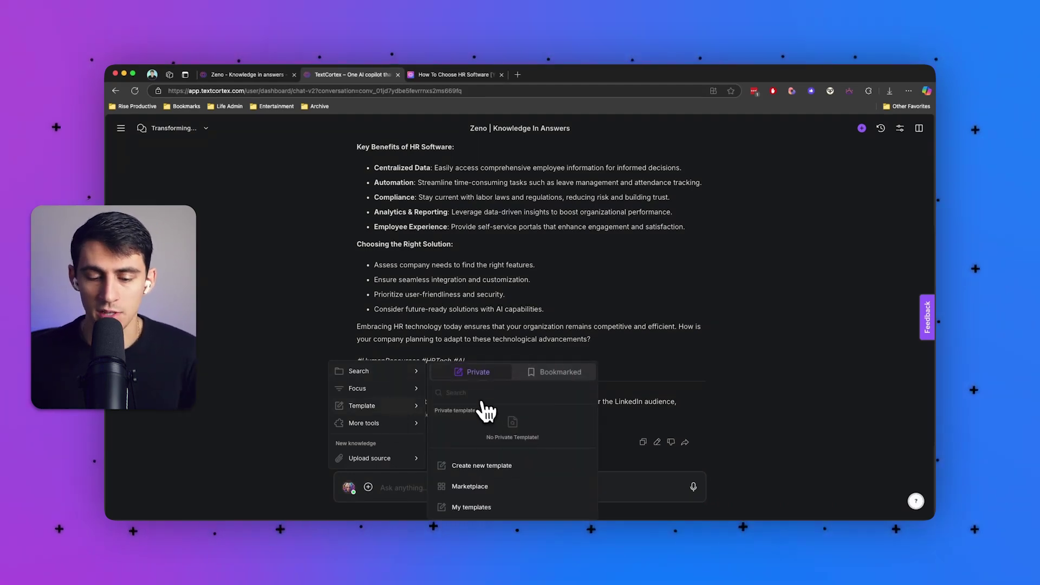
pyautogui.moveTo(371, 390)
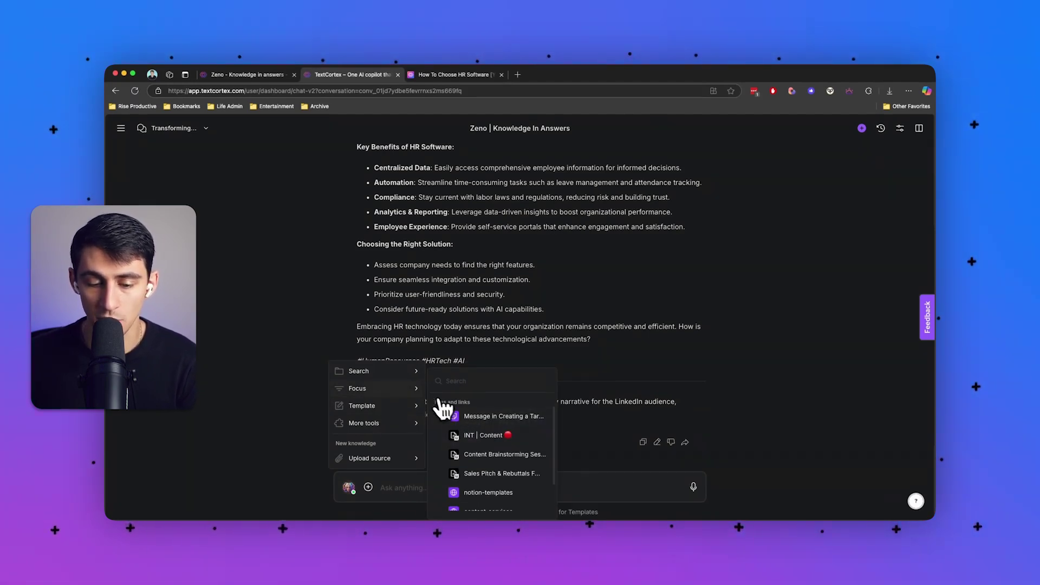
pyautogui.moveTo(414, 374)
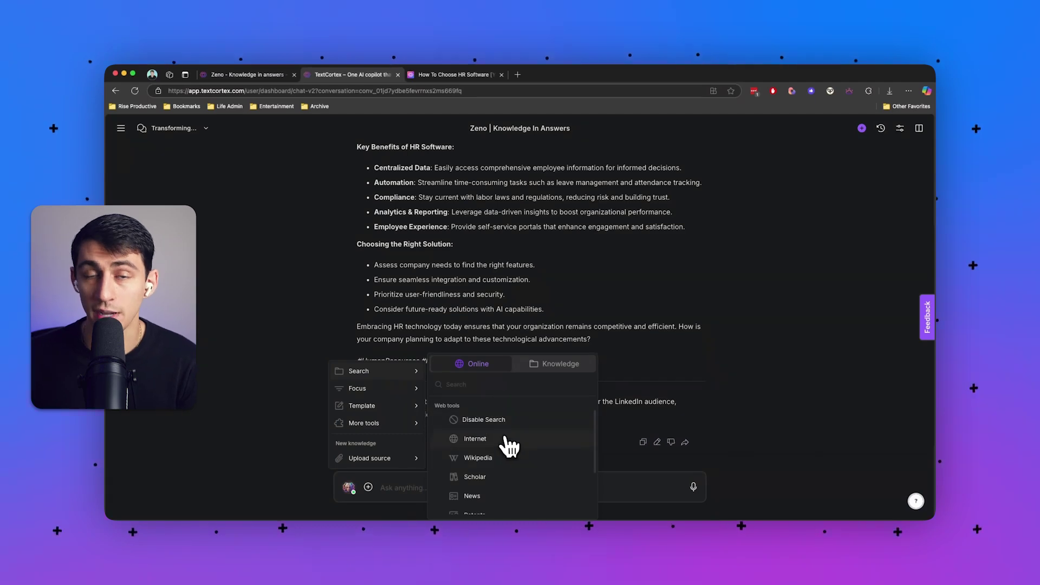